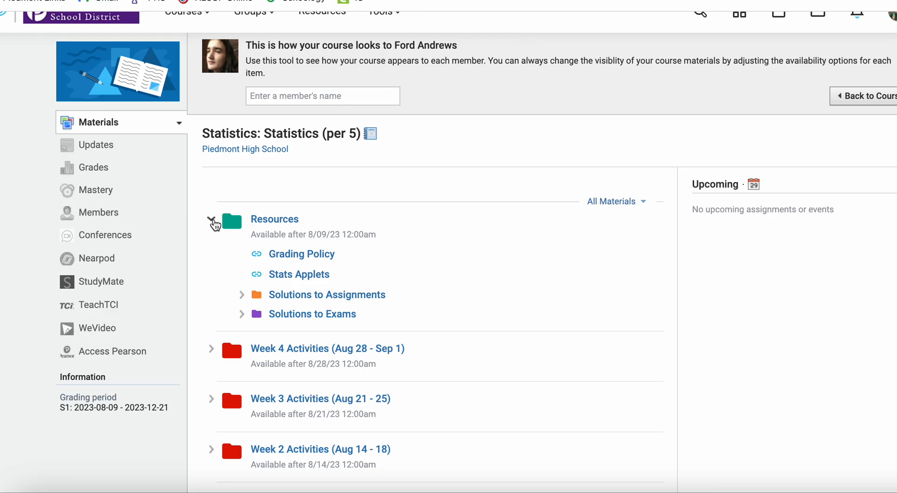
# Step: Re-expand Schoology's Resources folder and follow the Stats Applets link to Art of Stat
pyautogui.click(211, 220)
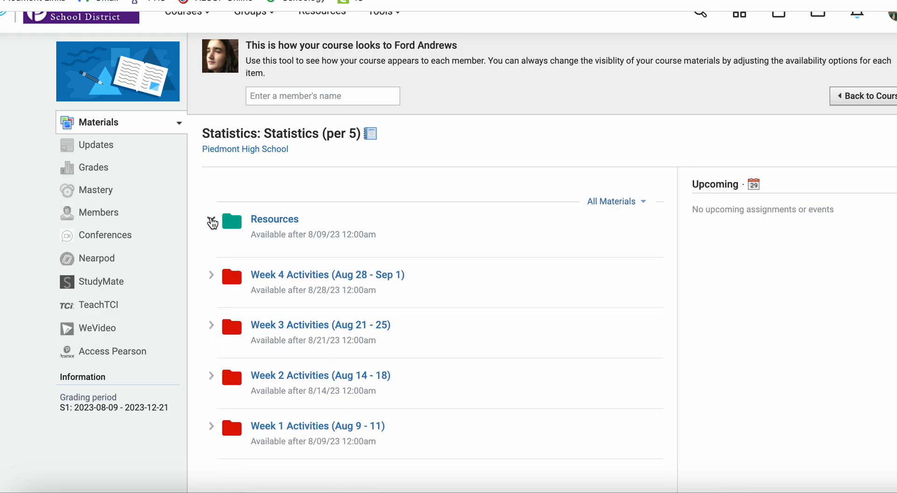
pyautogui.click(212, 221)
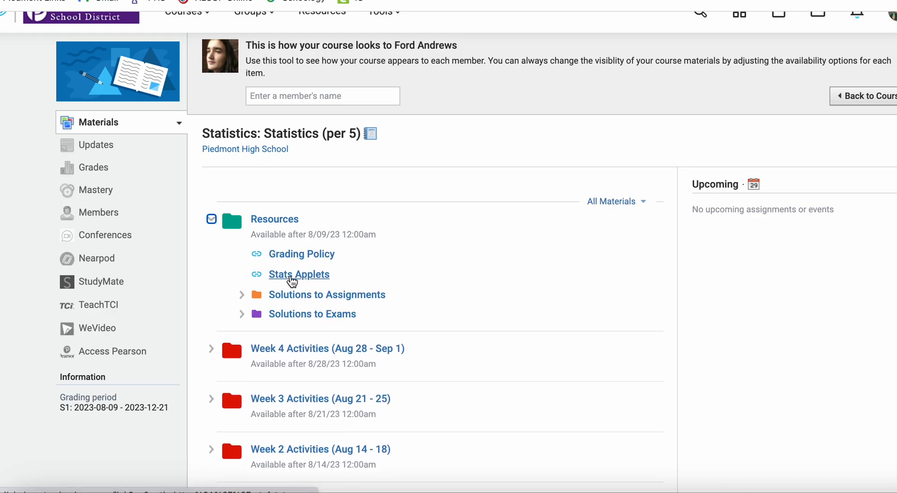
pyautogui.click(292, 276)
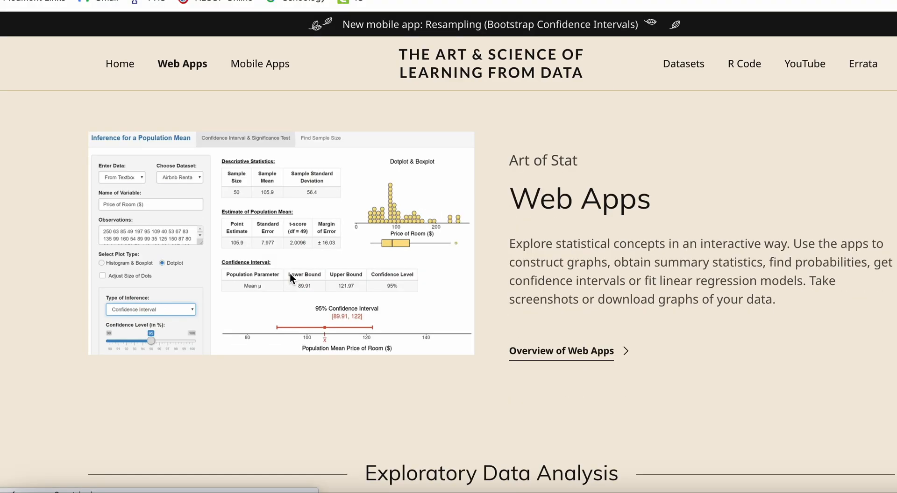
# Step: Launch the Explore Quantitative Data app from the Exploratory Data Analysis section
pyautogui.scroll(-8, 349, 316)
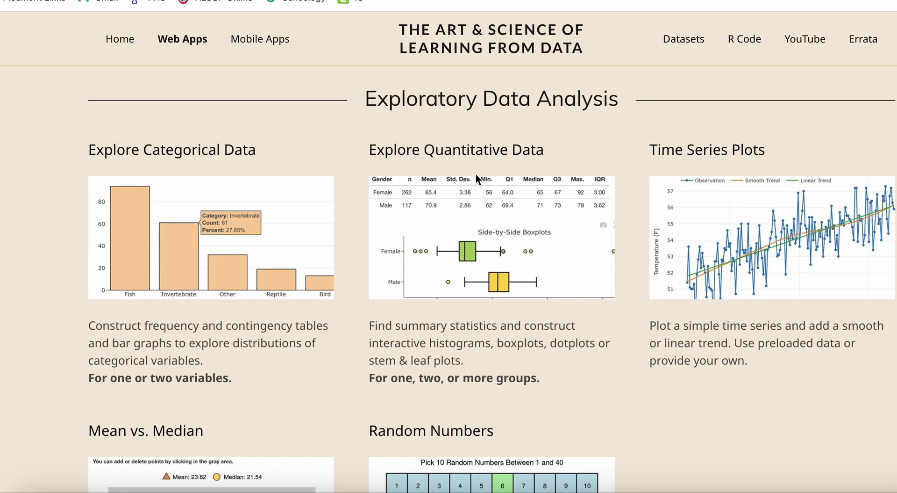
pyautogui.click(480, 204)
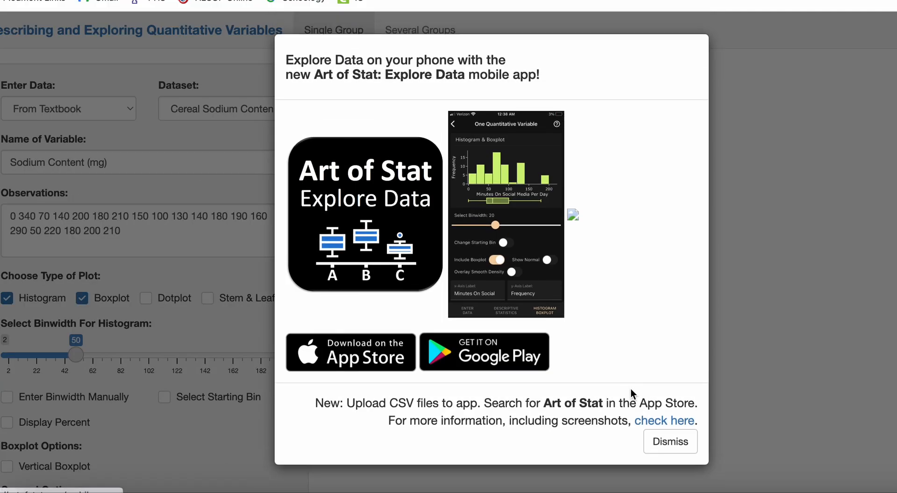
# Step: Dismiss the mobile-app notice and set the Enter Data source to Your Own
pyautogui.click(670, 440)
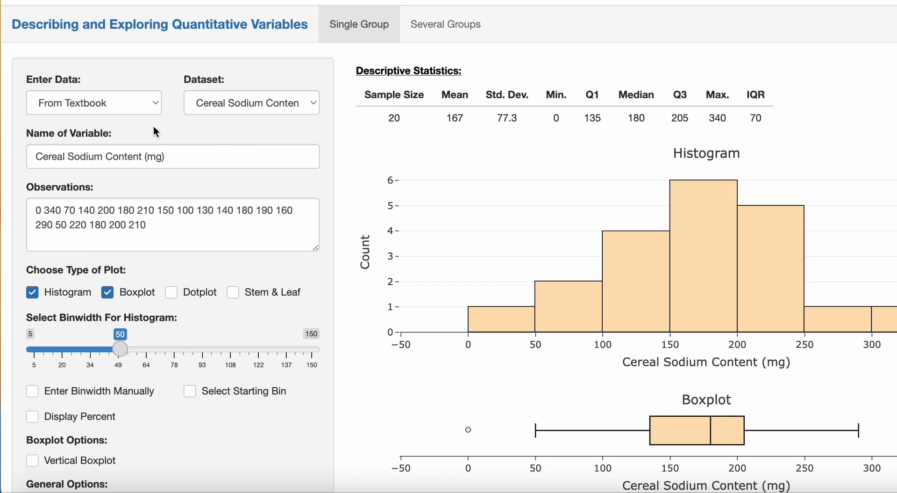
pyautogui.click(156, 102)
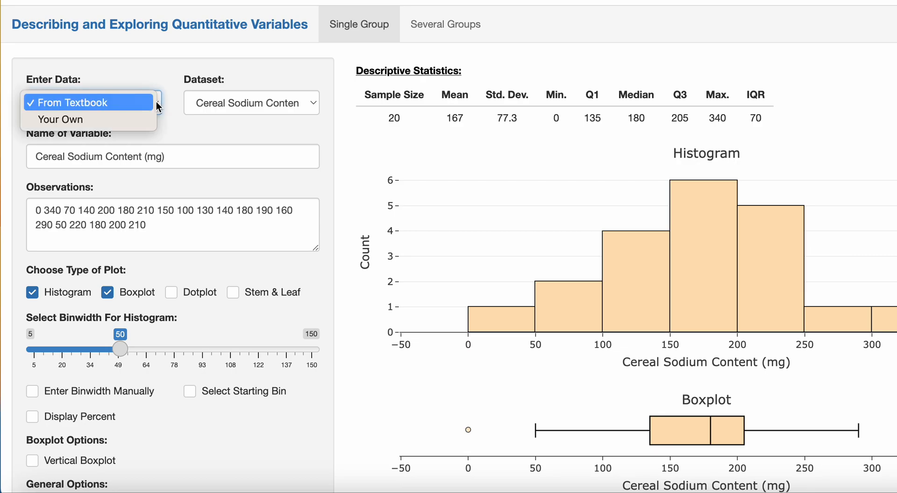
pyautogui.click(147, 119)
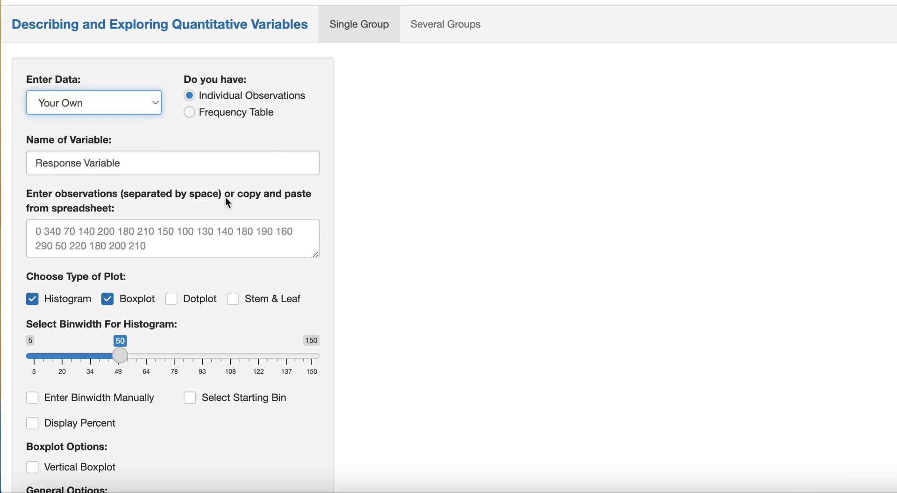
# Step: Enter the first observations 8, 9, 10 and 14, one per line
pyautogui.click(117, 233)
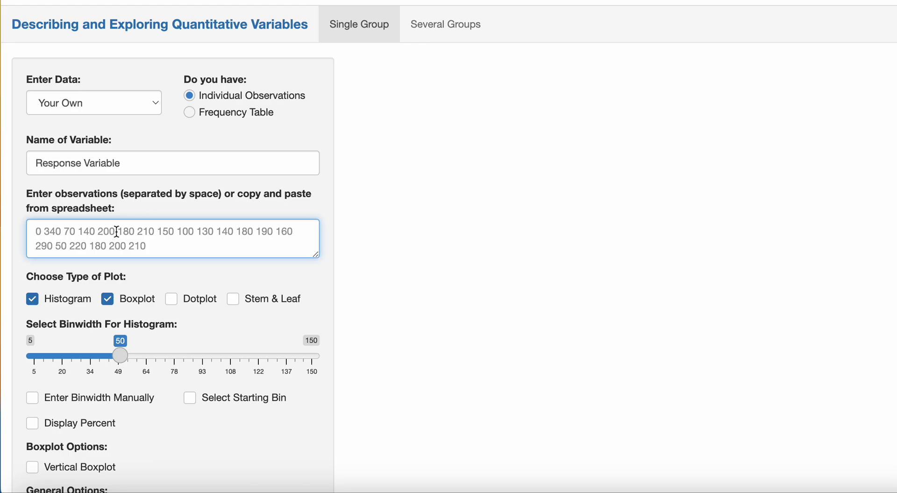
pyautogui.write('8')
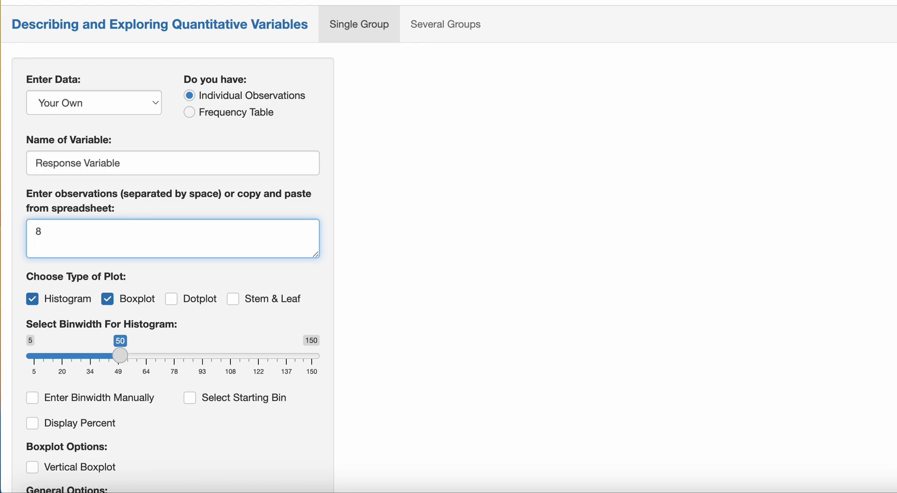
pyautogui.press('Return')
pyautogui.write('9')
pyautogui.press('Return')
pyautogui.write('10')
pyautogui.press('Return')
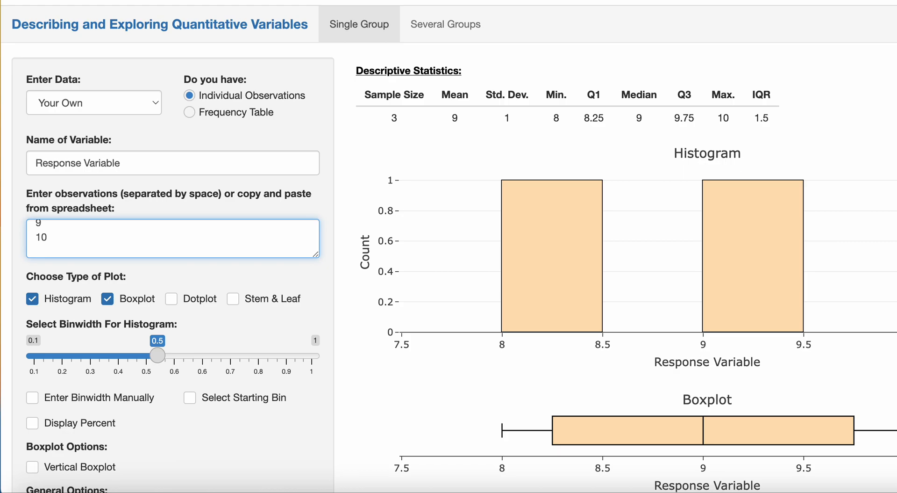
pyautogui.write('14')
pyautogui.press('Return')
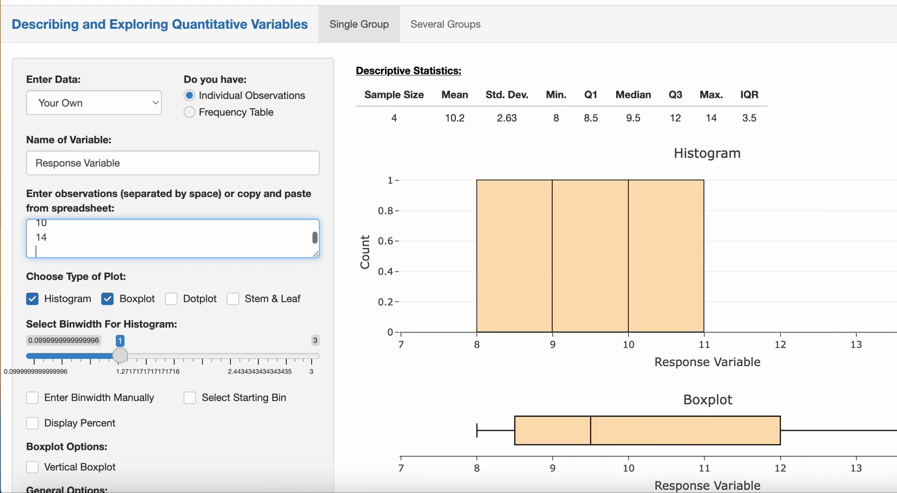
# Step: Add the remaining observations 18, 19, 20 and 21 to the list
pyautogui.write('18')
pyautogui.press('Return')
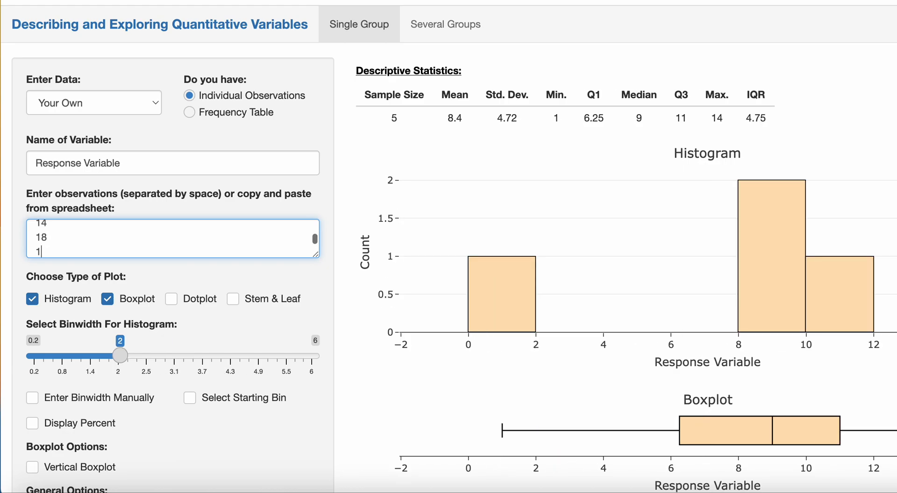
pyautogui.write('19')
pyautogui.press('Return')
pyautogui.write('20')
pyautogui.press('Return')
pyautogui.write('21')
pyautogui.press('Return')
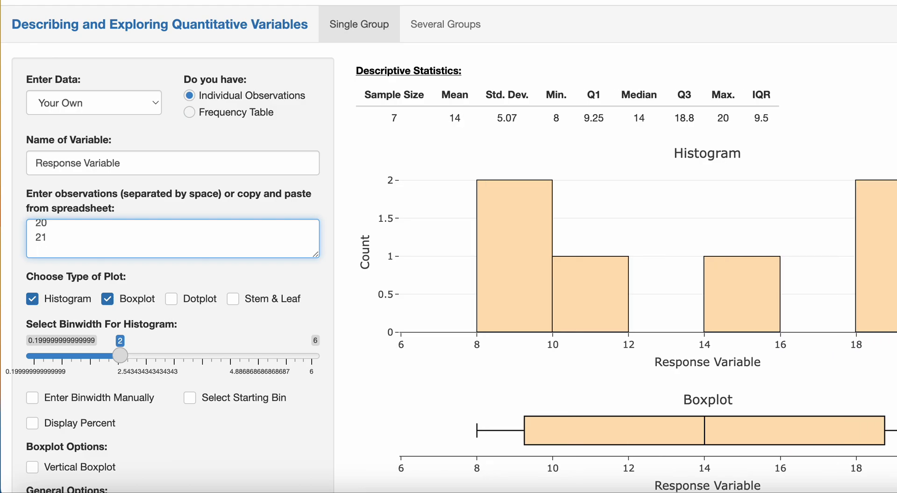
# Step: Show the data only as a dotplot, turning off Histogram and Boxplot
pyautogui.click(32, 299)
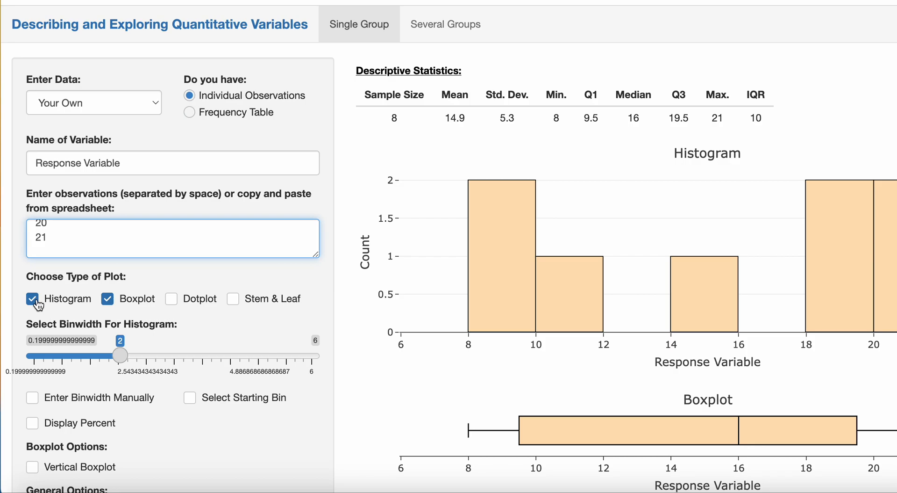
pyautogui.click(108, 299)
pyautogui.click(172, 300)
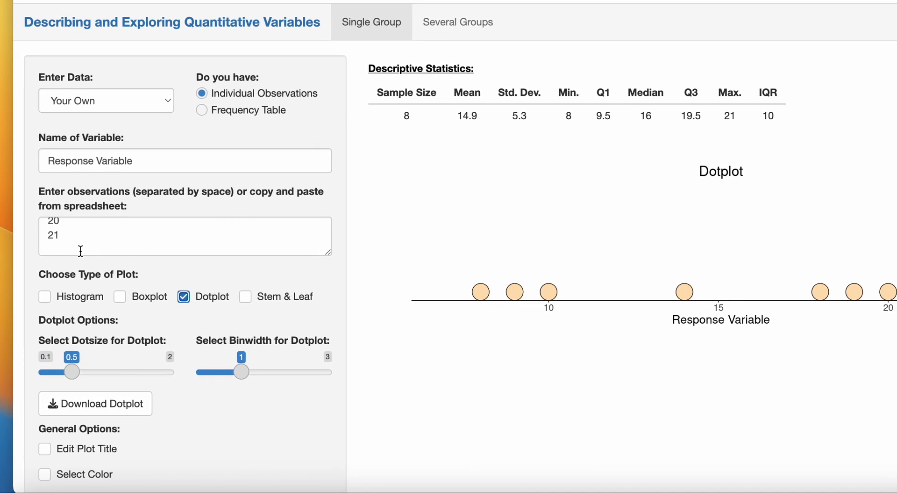
# Step: Replace the typed observations with the copied list and switch input to Frequency Table
pyautogui.moveTo(74, 241); pyautogui.dragTo(39, 213)
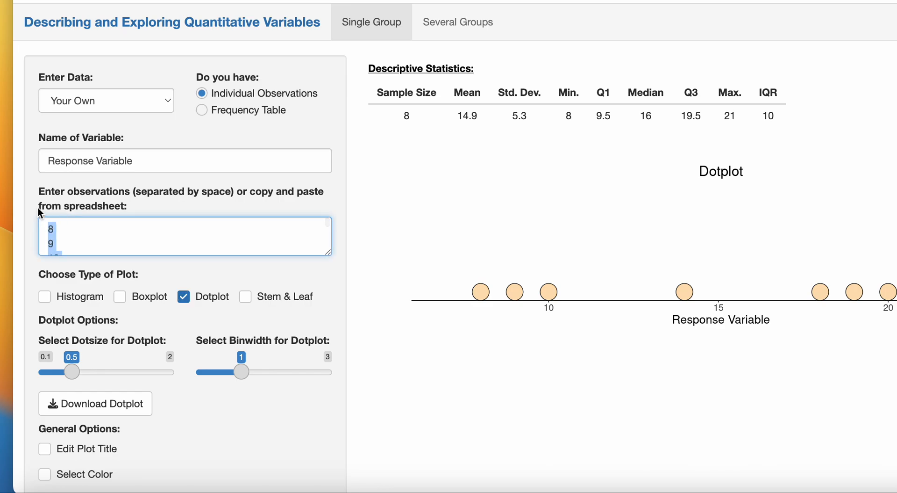
pyautogui.hotkey('ctrl', 'v')
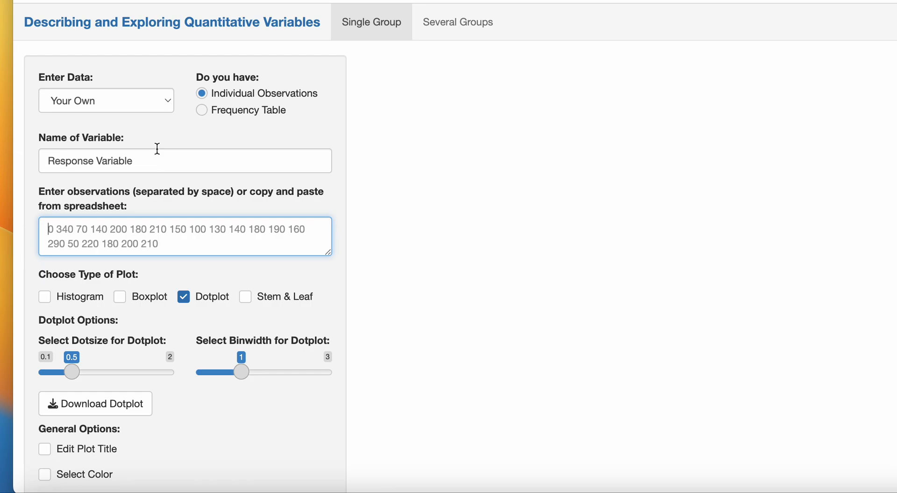
pyautogui.click(202, 111)
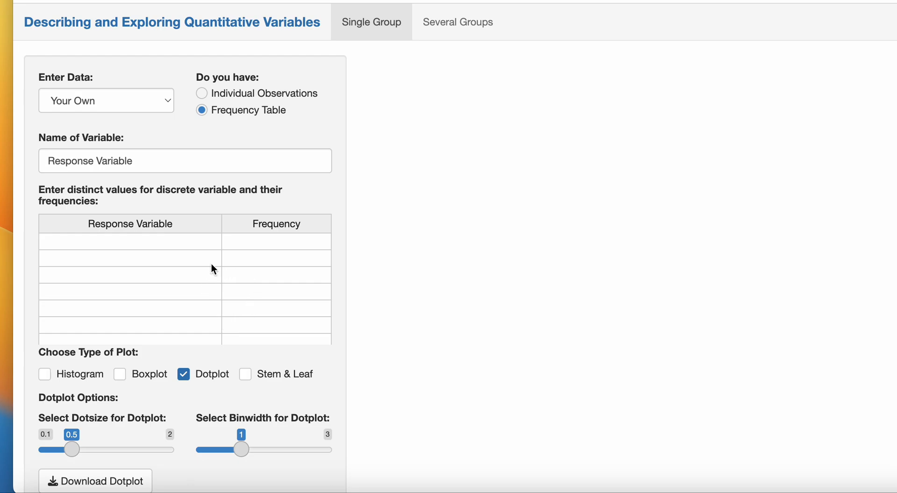
# Step: Fill the first Response Variable rows with 16, 17 and 18, correcting the mistyped entries
pyautogui.click(207, 243)
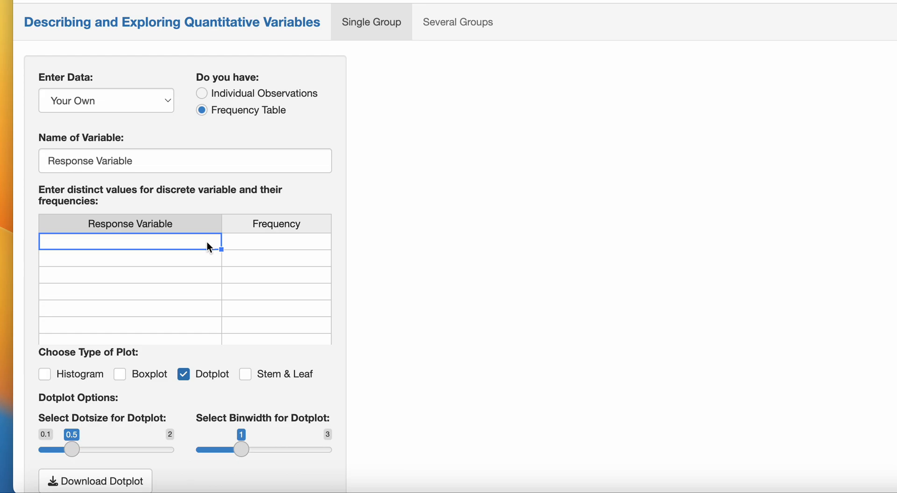
pyautogui.write('18')
pyautogui.press('Return')
pyautogui.write('19')
pyautogui.press('Return')
pyautogui.write('2')
pyautogui.press('Return')
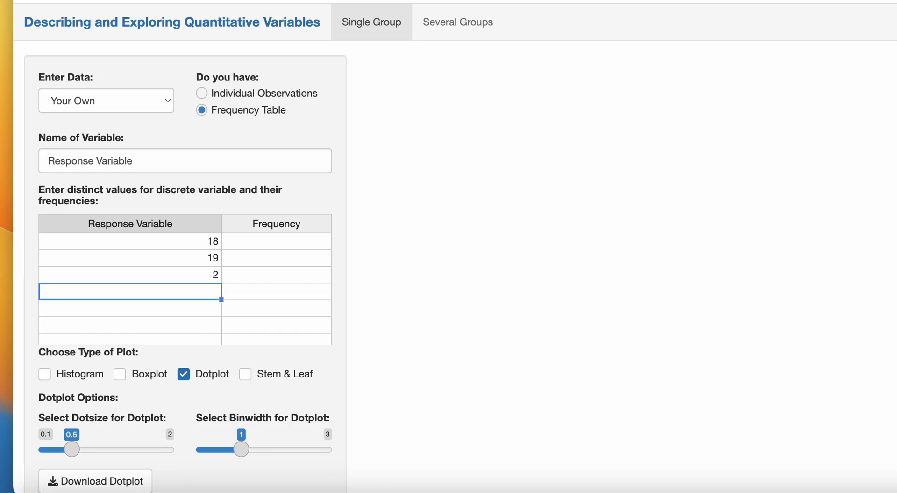
pyautogui.press('Up')
pyautogui.press('Up')
pyautogui.press('Up')
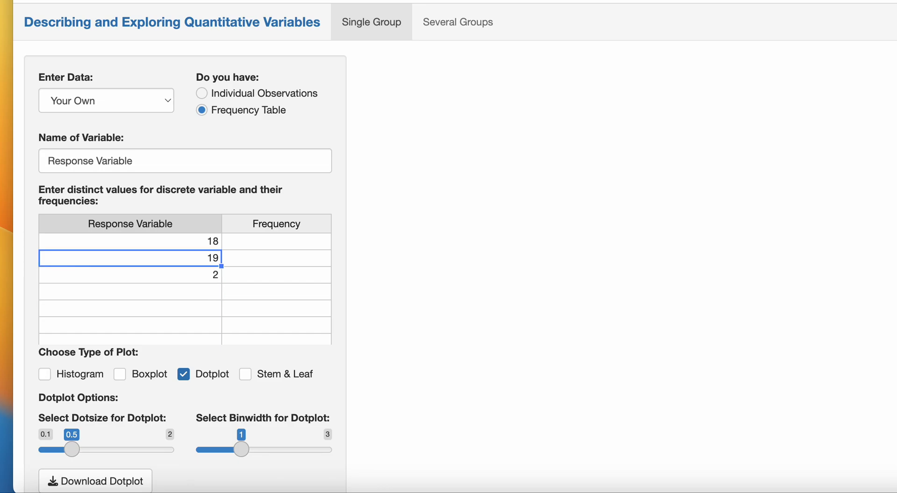
pyautogui.write('16')
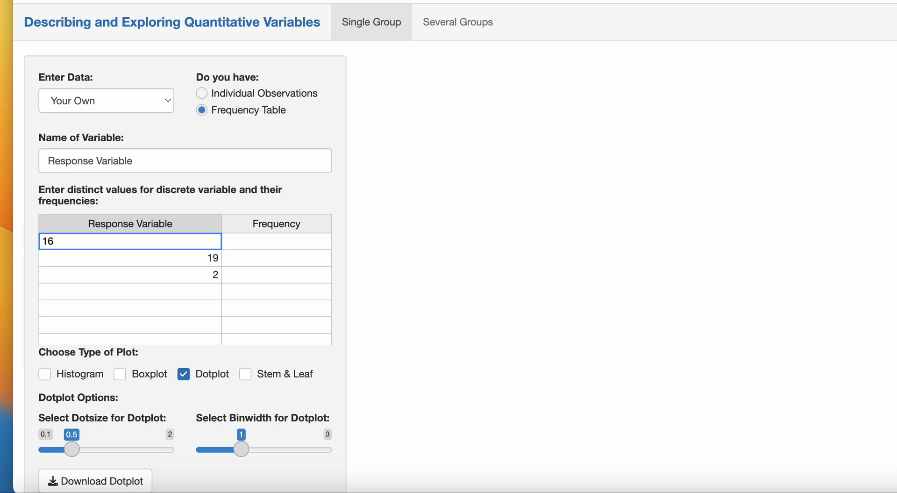
pyautogui.press('Return')
pyautogui.write('17')
pyautogui.press('Return')
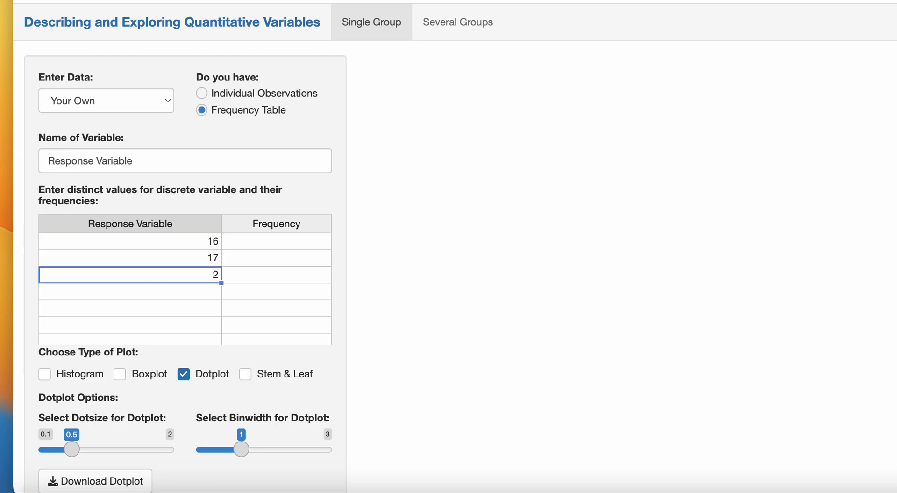
pyautogui.write('18')
pyautogui.press('Return')
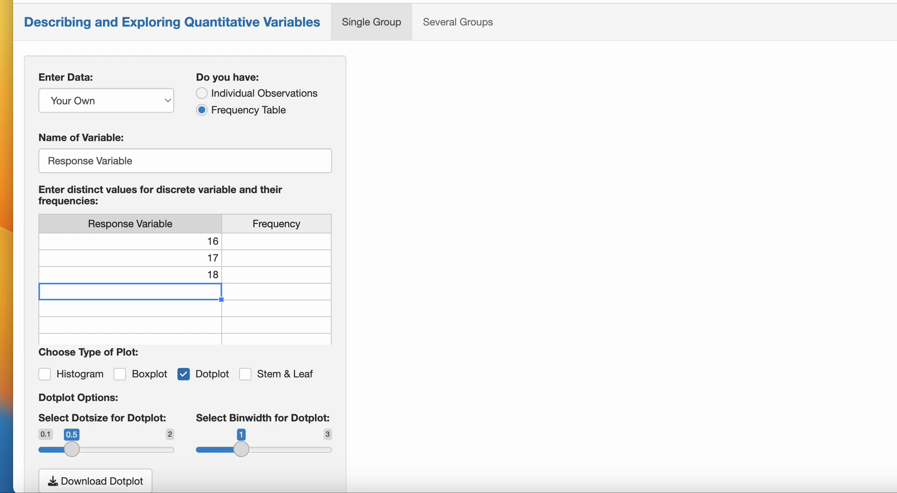
# Step: Continue the Response Variable column with values 19 through 24
pyautogui.write('19')
pyautogui.press('Return')
pyautogui.write('20')
pyautogui.press('Return')
pyautogui.write('21')
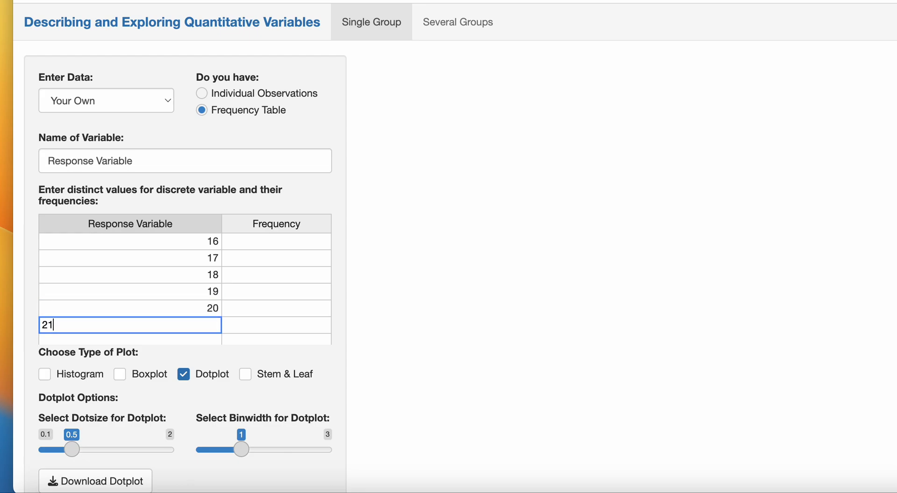
pyautogui.press('Return')
pyautogui.write('22')
pyautogui.press('Return')
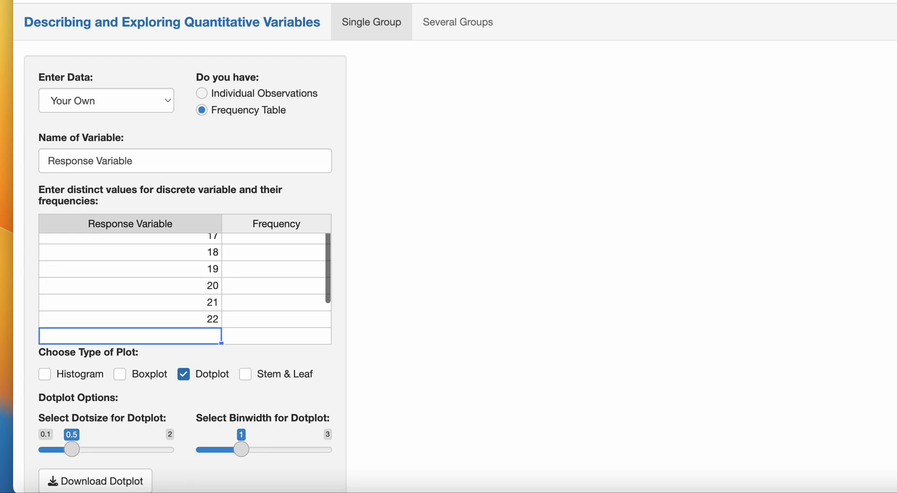
pyautogui.write('23')
pyautogui.press('Return')
pyautogui.write('24')
pyautogui.press('Return')
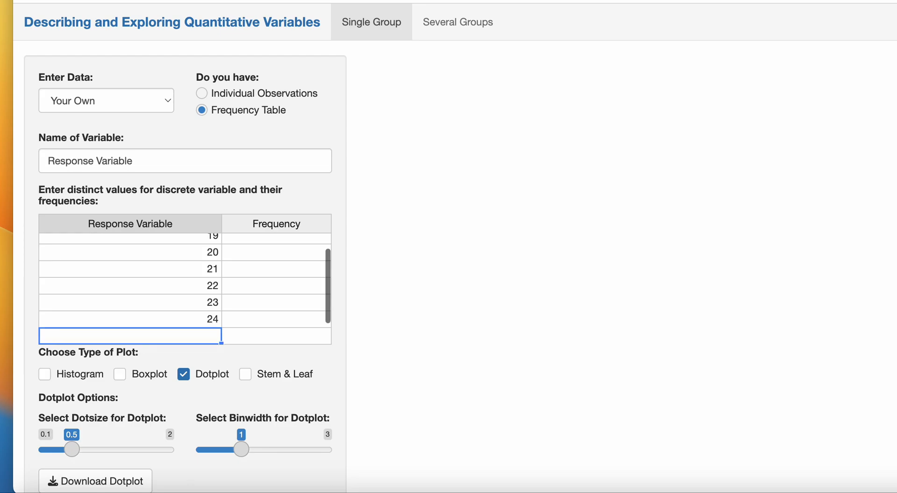
pyautogui.scroll(2, 249, 270)
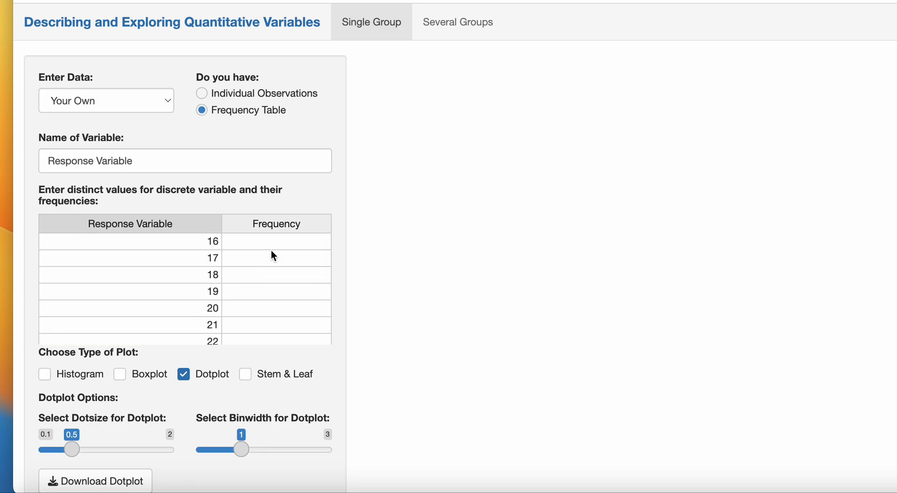
# Step: Enter frequencies 1, 1, 2, 6 and 10 for values 16 through 20
pyautogui.click(283, 243)
pyautogui.write('1')
pyautogui.press('Return')
pyautogui.write('1')
pyautogui.press('Return')
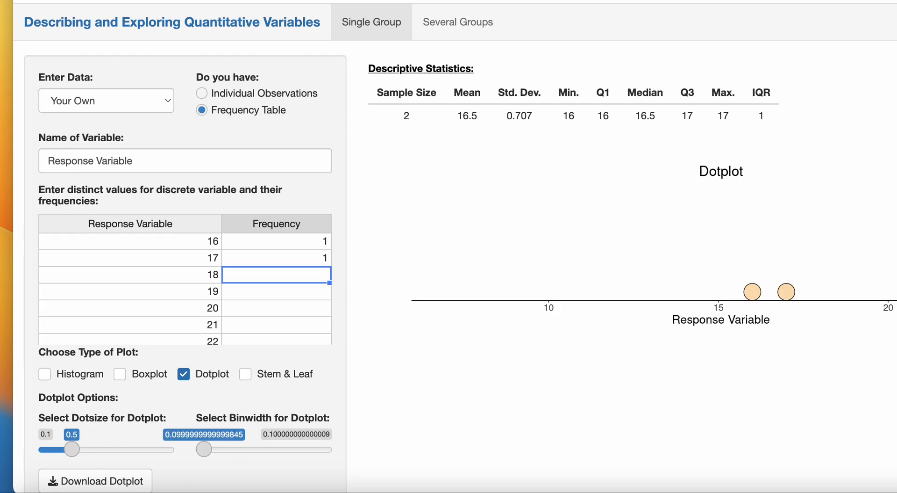
pyautogui.write('2')
pyautogui.press('Return')
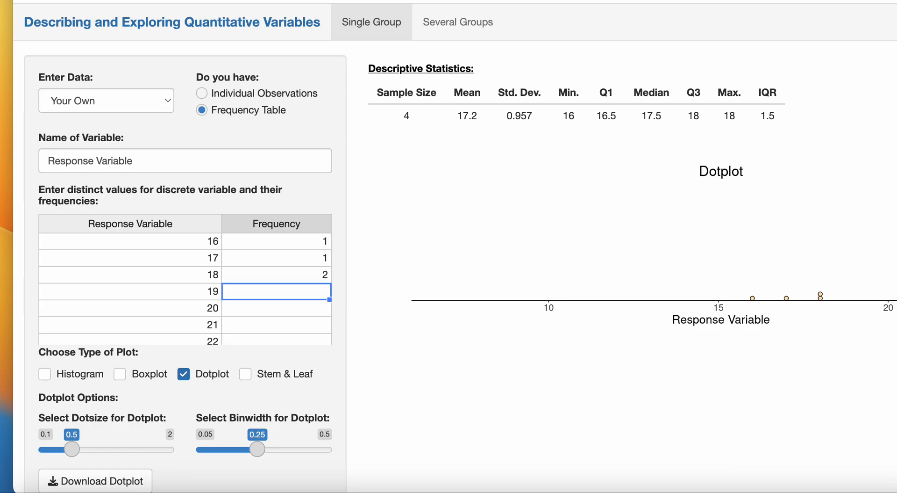
pyautogui.write('6')
pyautogui.press('Return')
pyautogui.write('10')
pyautogui.press('Return')
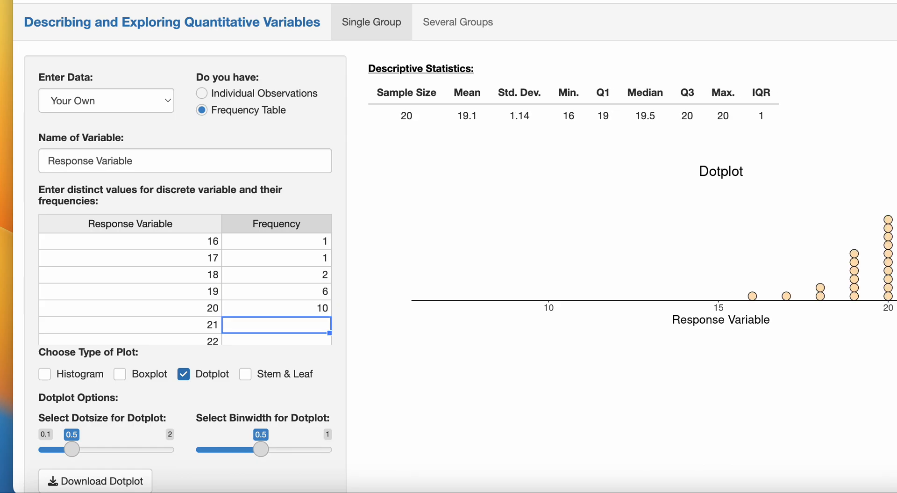
# Step: Enter frequencies 6, 2, 1 and 1 for values 21 through 24 and finish editing
pyautogui.write('6')
pyautogui.press('Return')
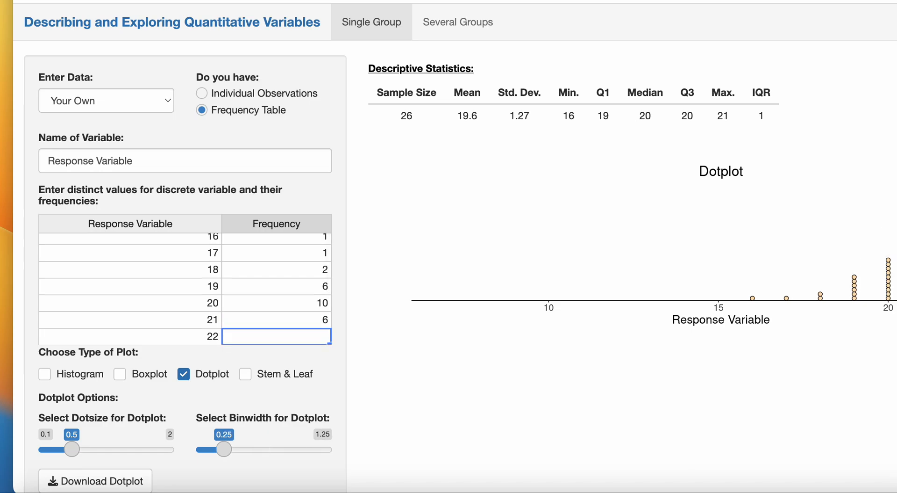
pyautogui.write('2')
pyautogui.press('Return')
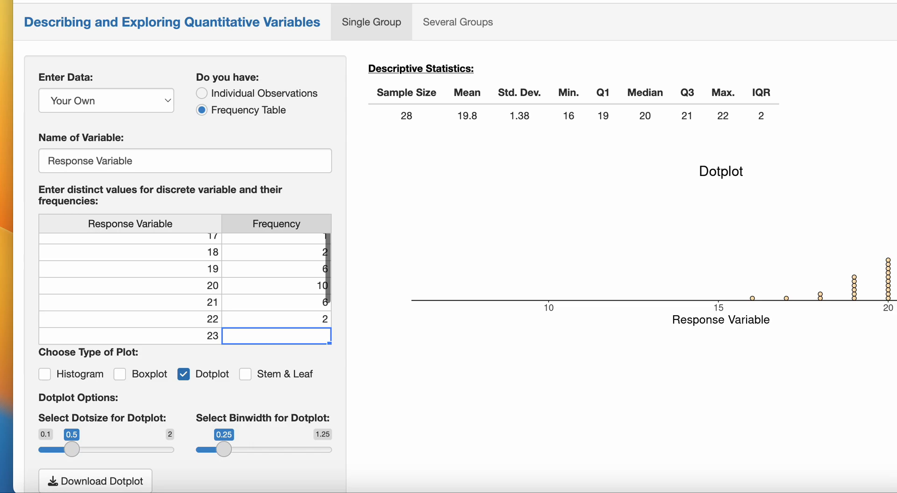
pyautogui.write('1')
pyautogui.press('Return')
pyautogui.write('1')
pyautogui.press('Return')
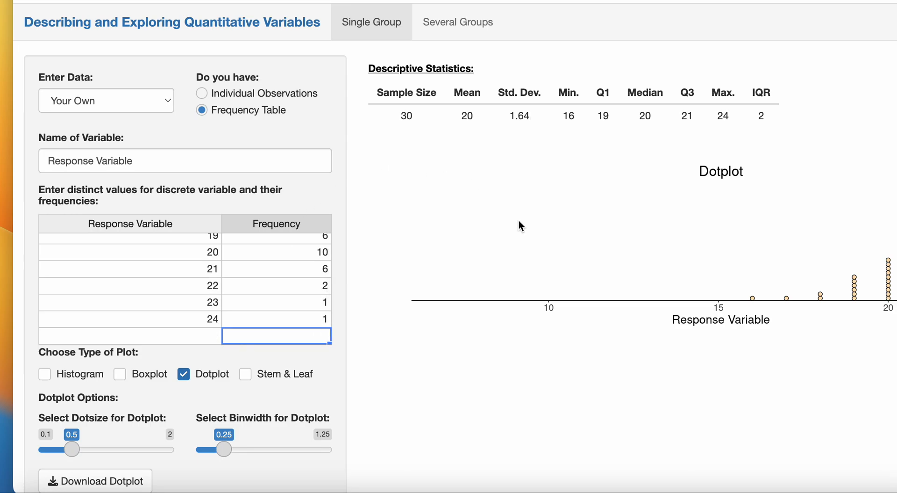
pyautogui.click(587, 239)
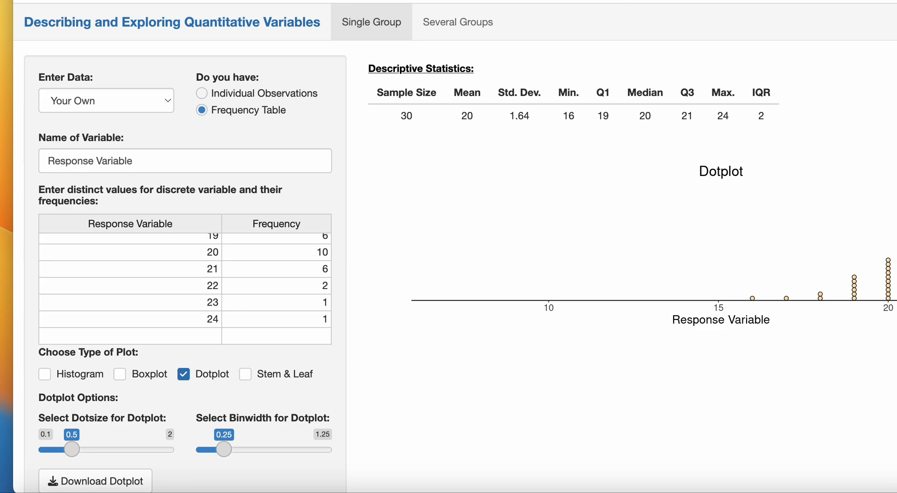